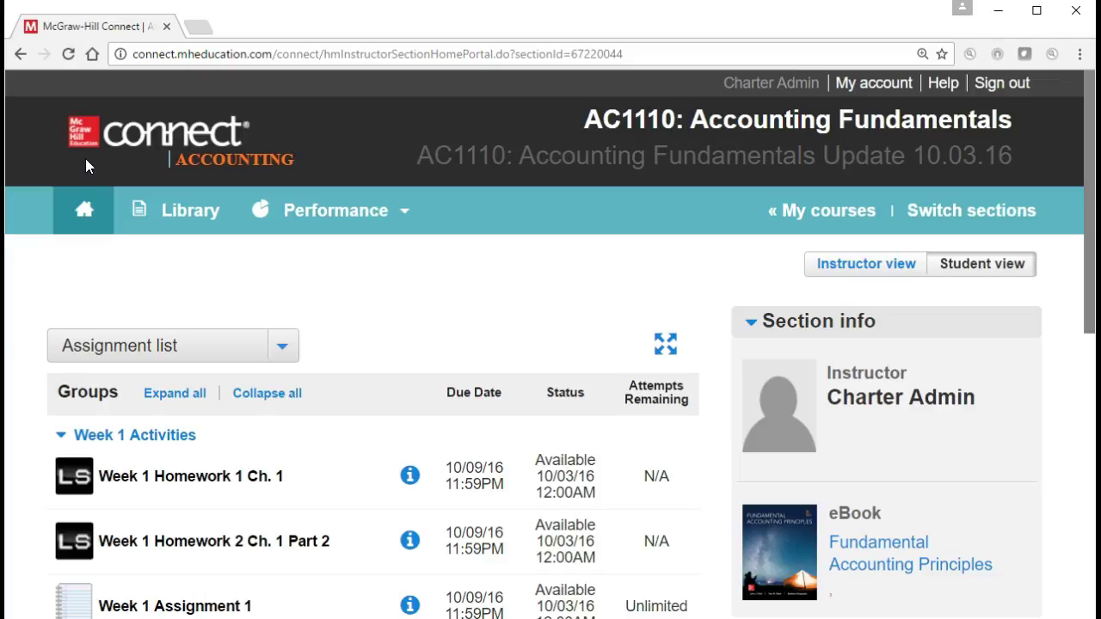
Open the Week 1 Homework 1 Ch. 1 LearnSmart assignment from the Week 1 Activities group.
scroll(35, 361, "down", 2)
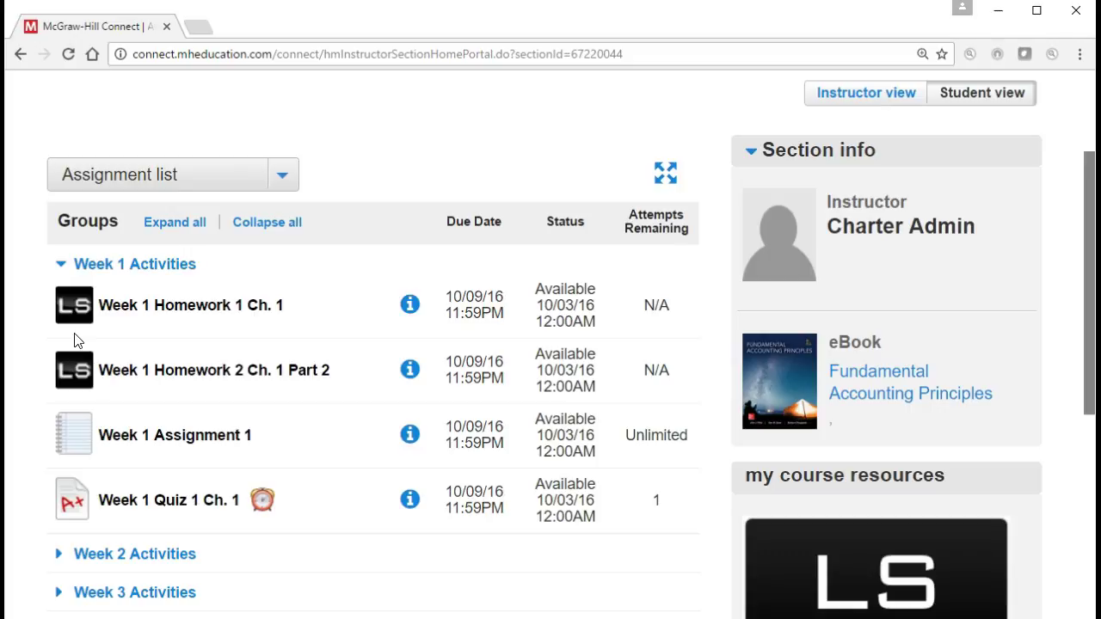
scroll(68, 348, "down", 1)
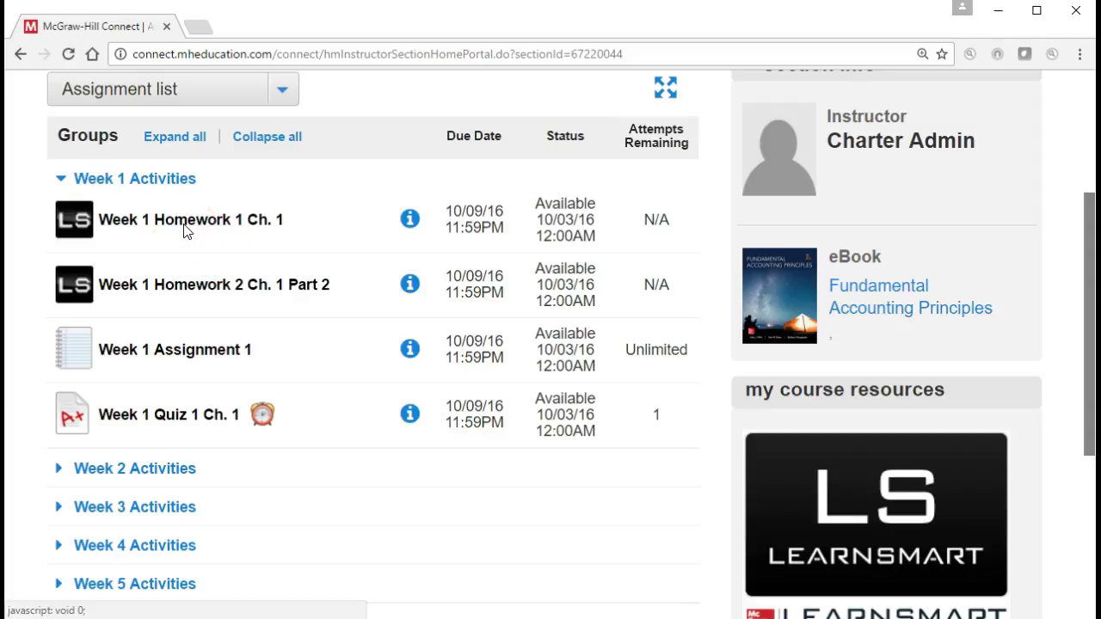
left_click(183, 230)
left_click(185, 225)
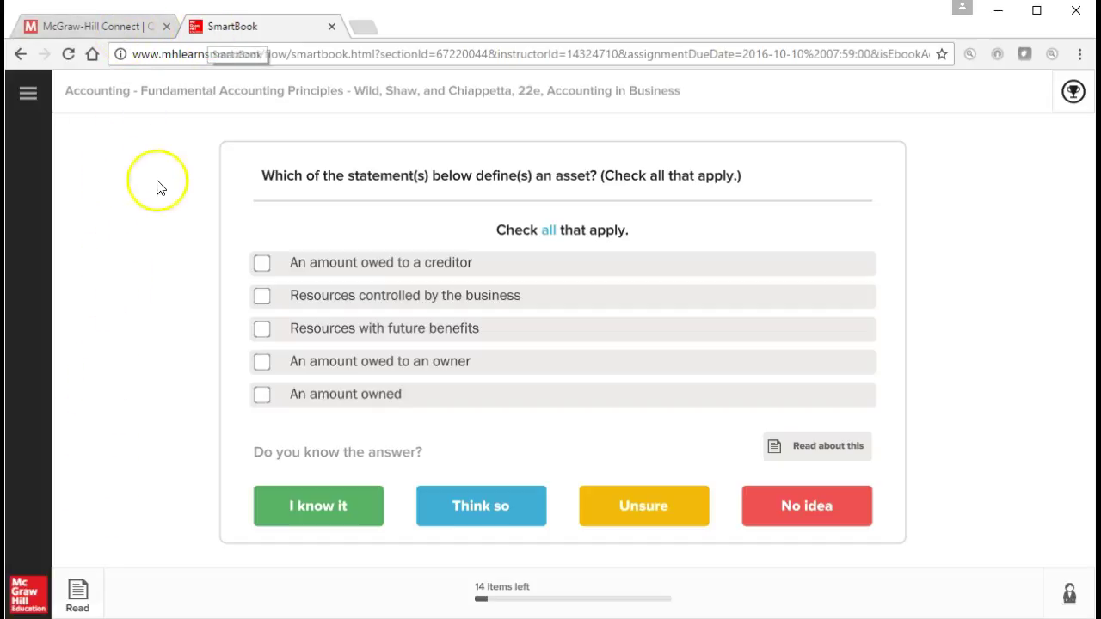
View the assigned chapters in the SmartBook table of contents and return to the Accounting in Business practice questions.
left_click(28, 95)
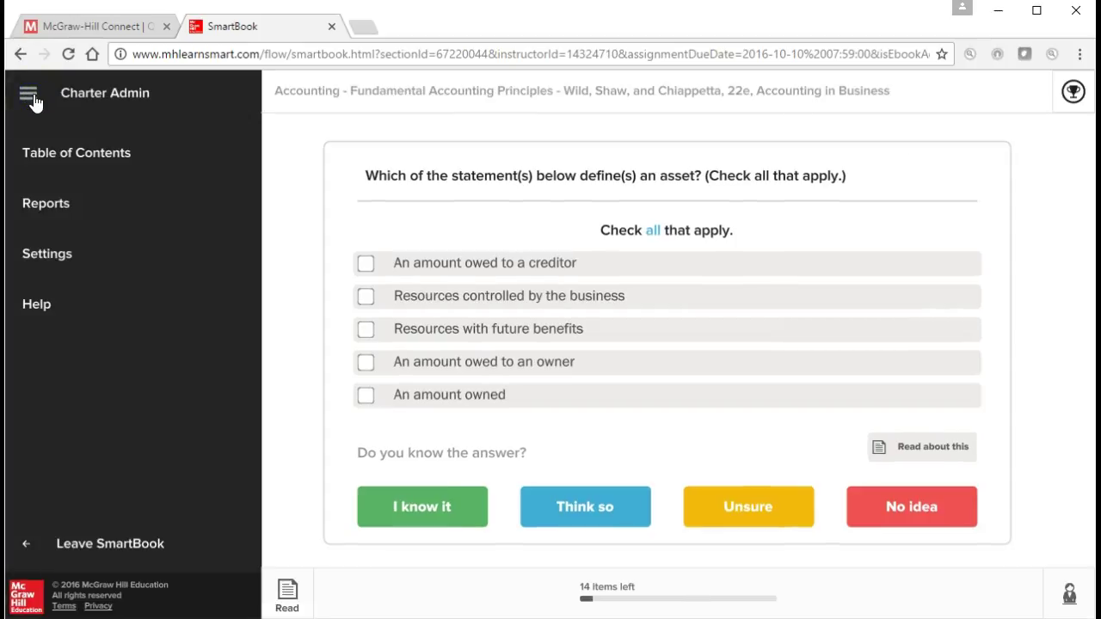
left_click(92, 151)
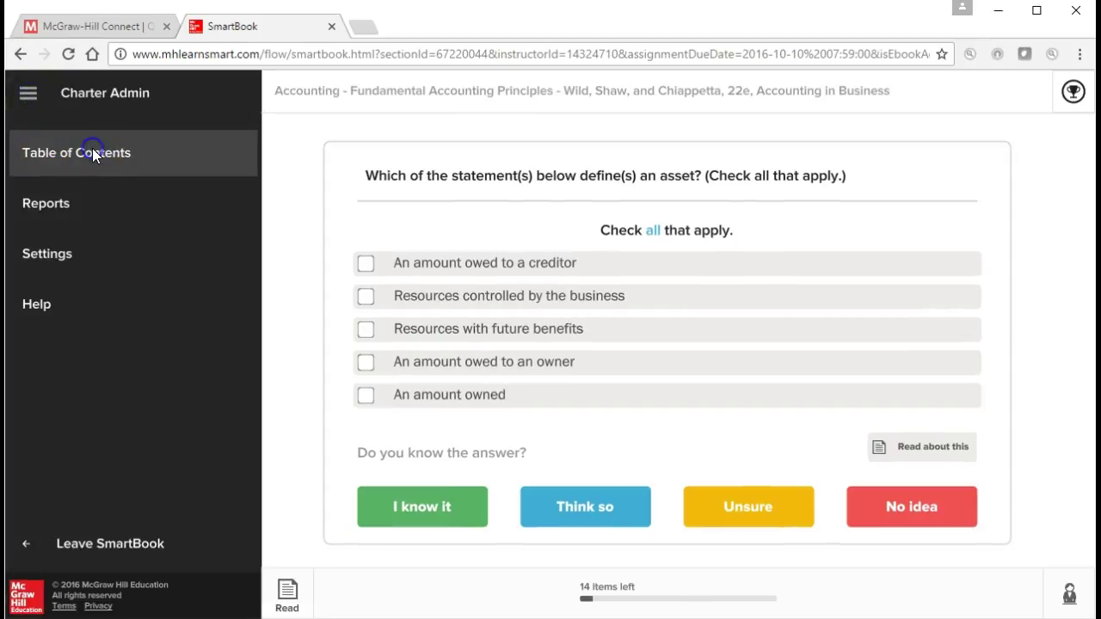
left_click(28, 94)
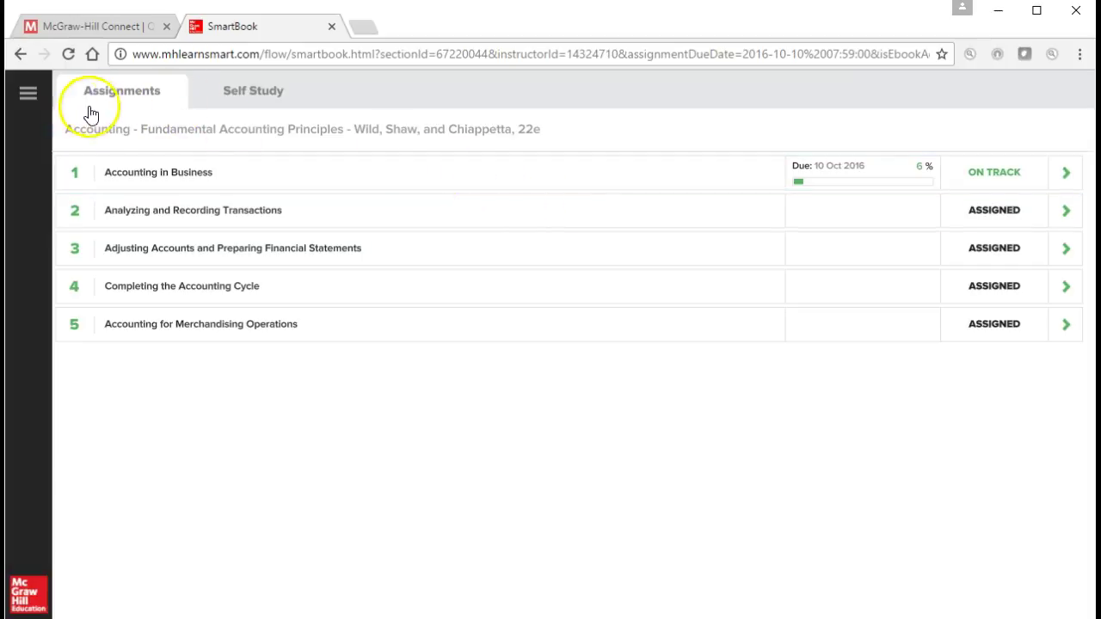
left_click(28, 94)
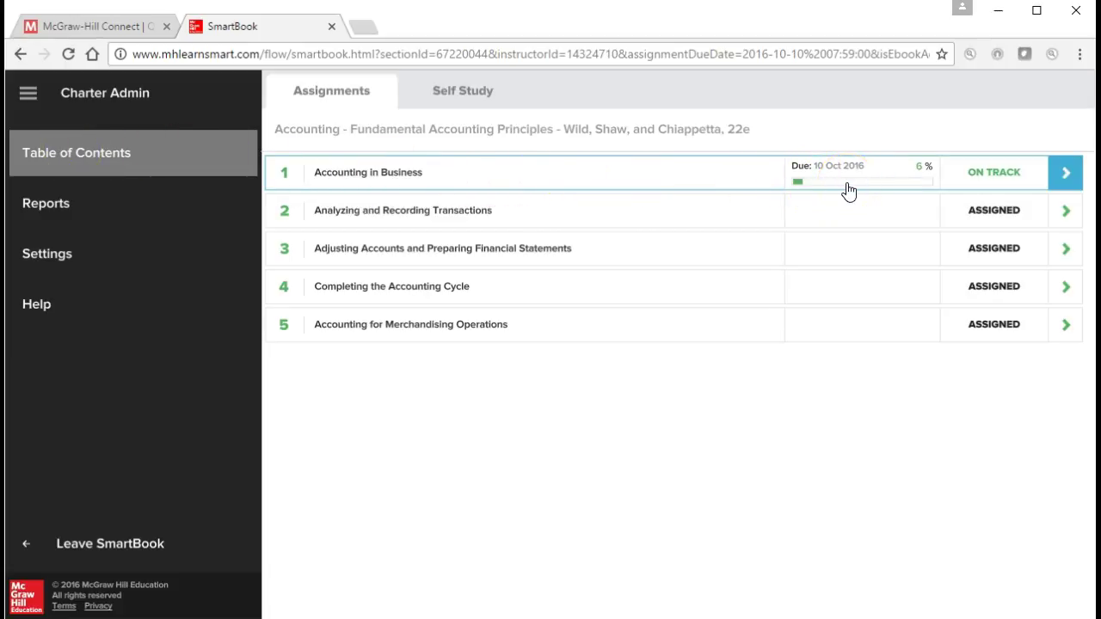
left_click(880, 184)
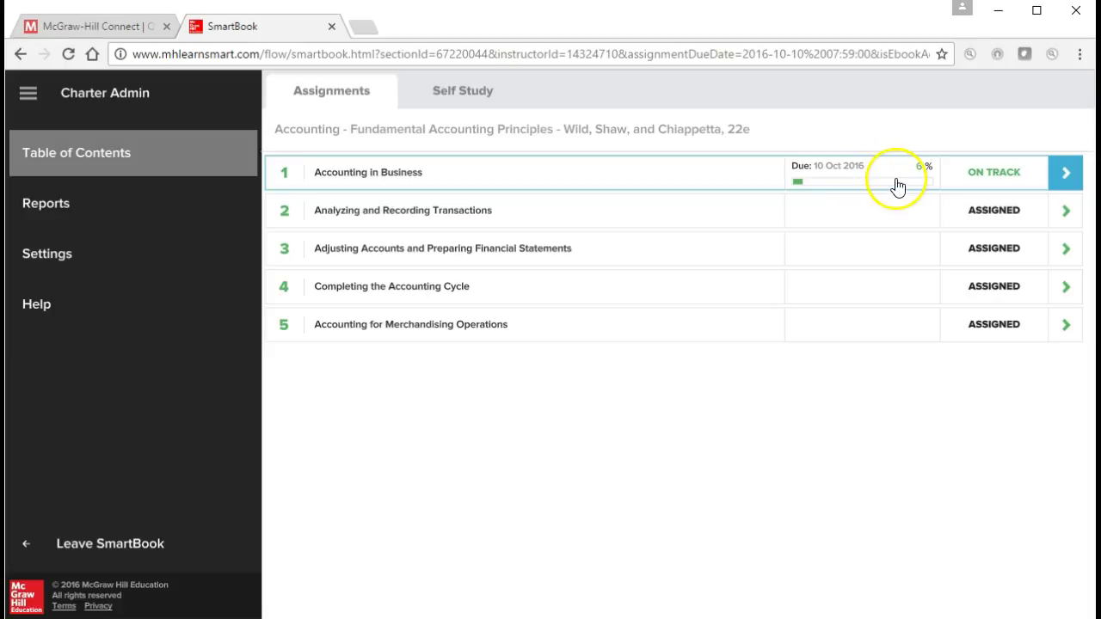
left_click(894, 244)
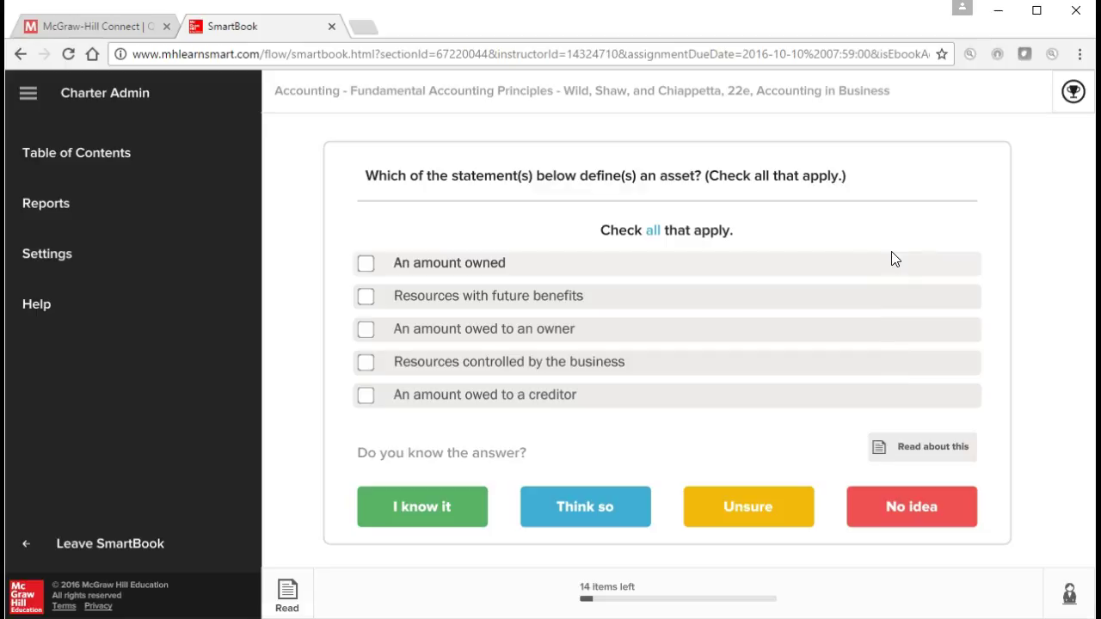
left_click(217, 208)
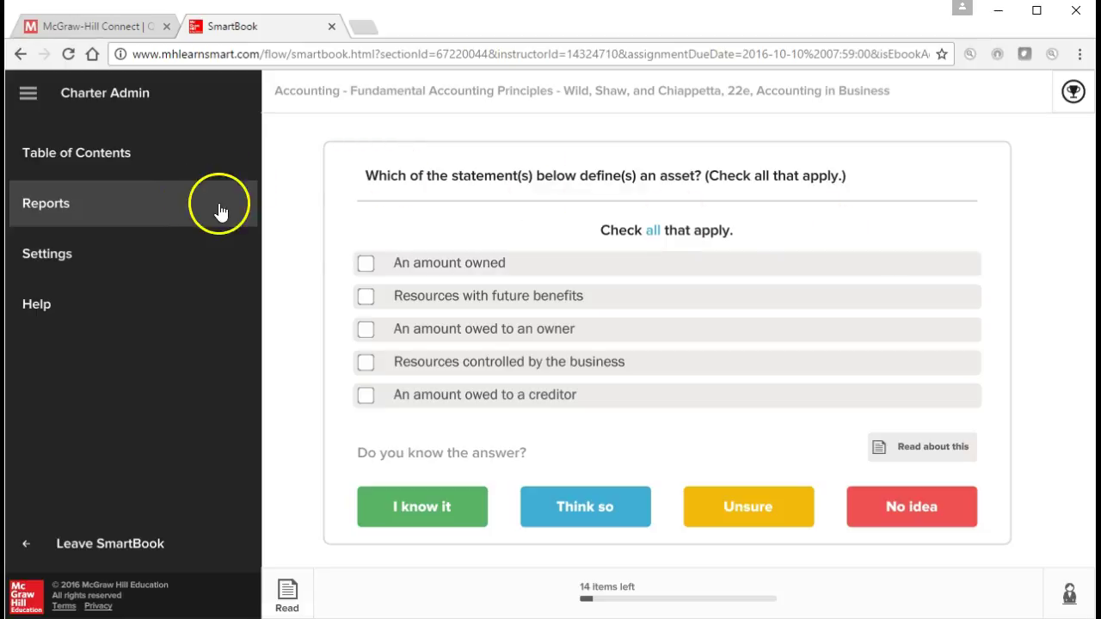
left_click(296, 255)
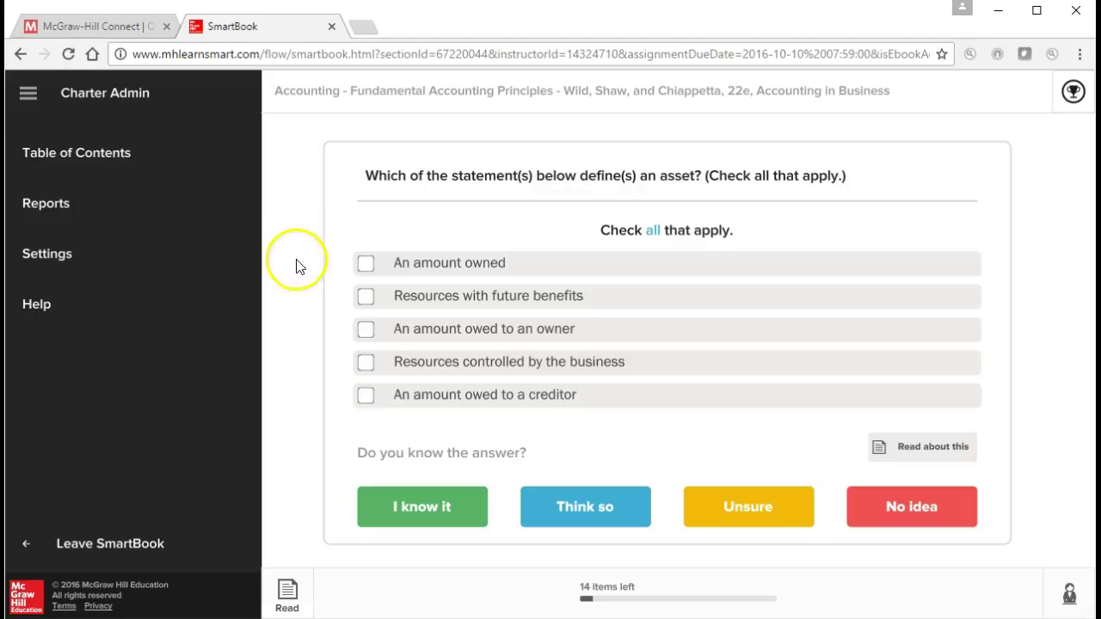
left_click(554, 591)
left_click(556, 595)
left_click(560, 595)
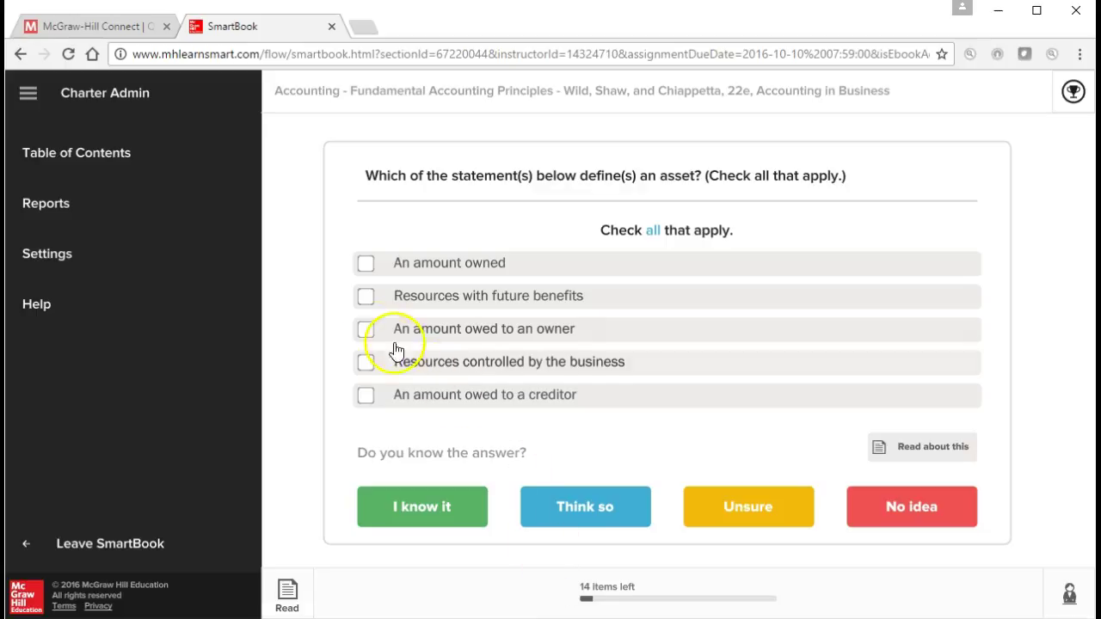
Answer the asset definition question with "An amount owed to an owner" at the Think so confidence level and continue.
left_click(368, 331)
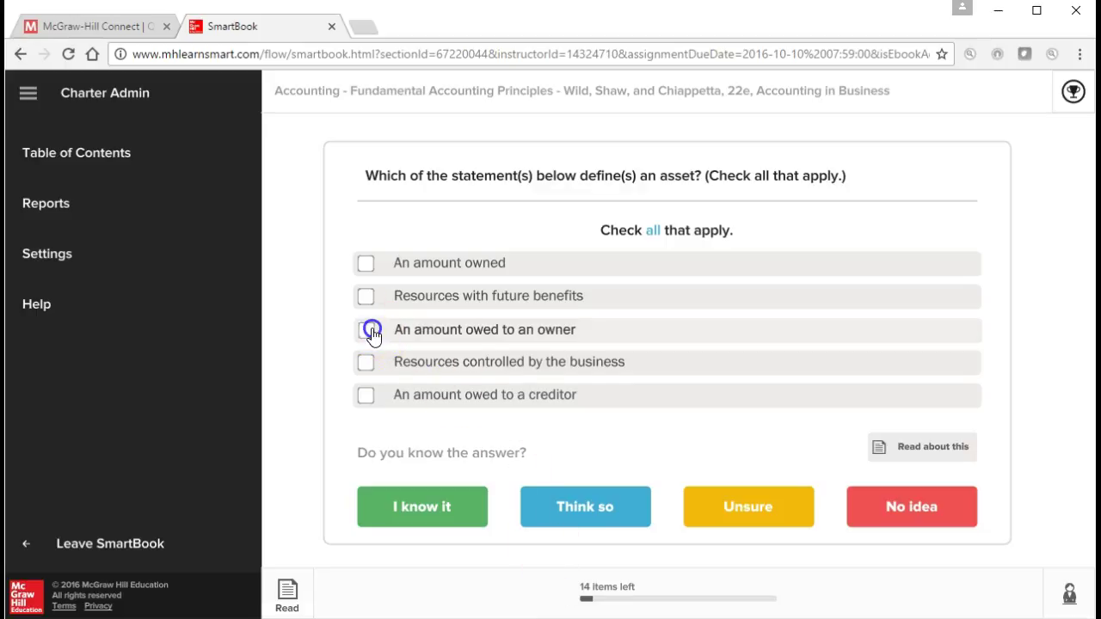
left_click(545, 512)
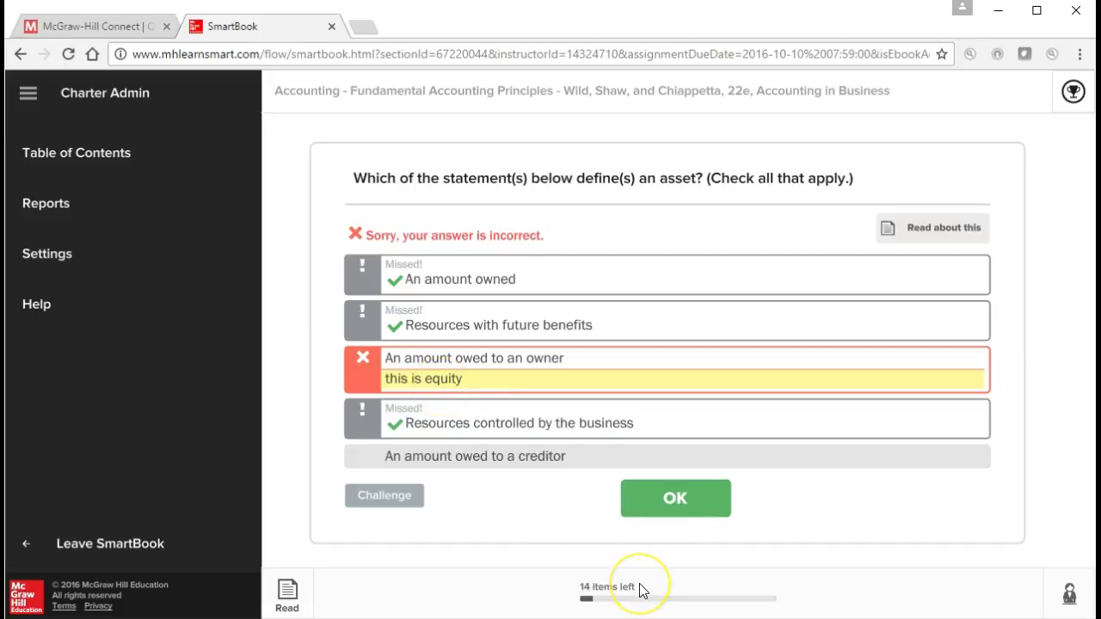
left_click(657, 509)
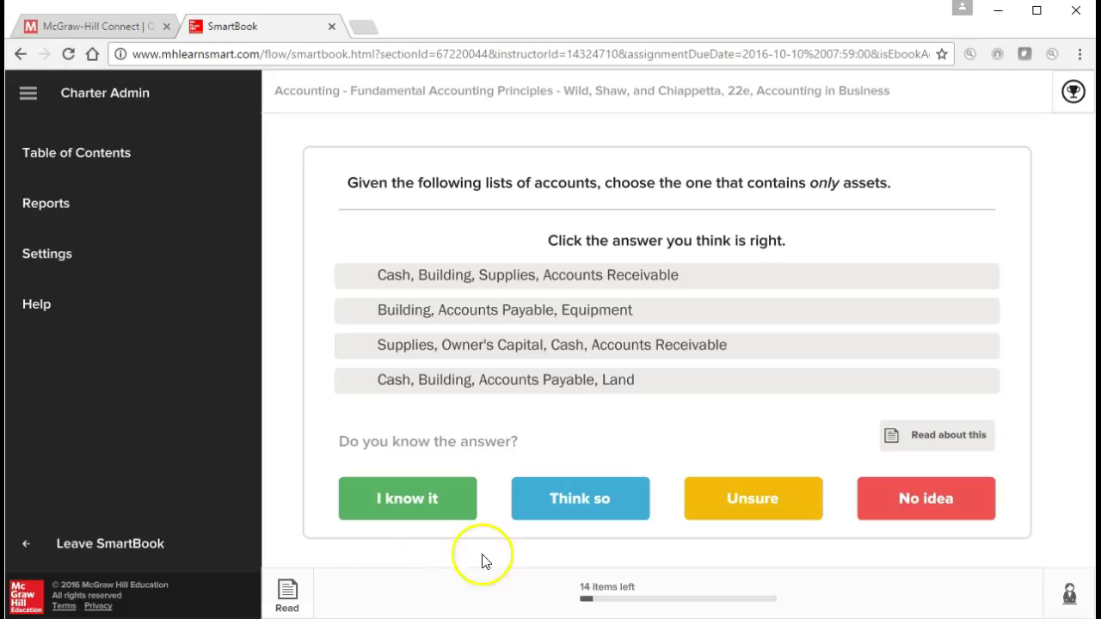
Answer the assets-only question with "Cash, Building, Supplies, Accounts Receivable" at the I know it confidence level and continue.
left_click(527, 275)
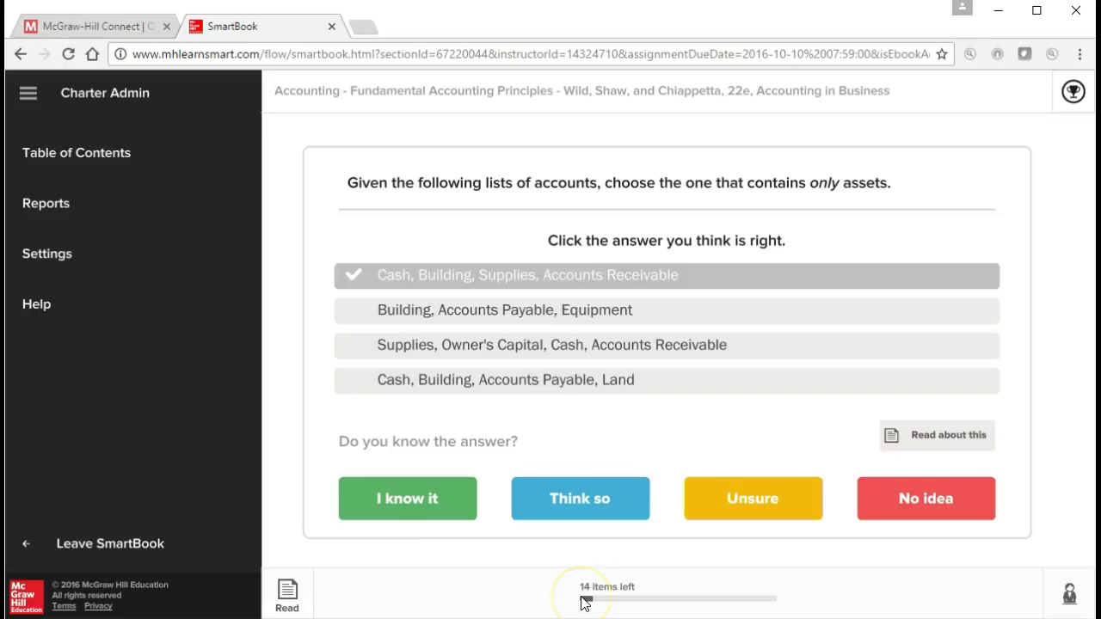
left_click(430, 507)
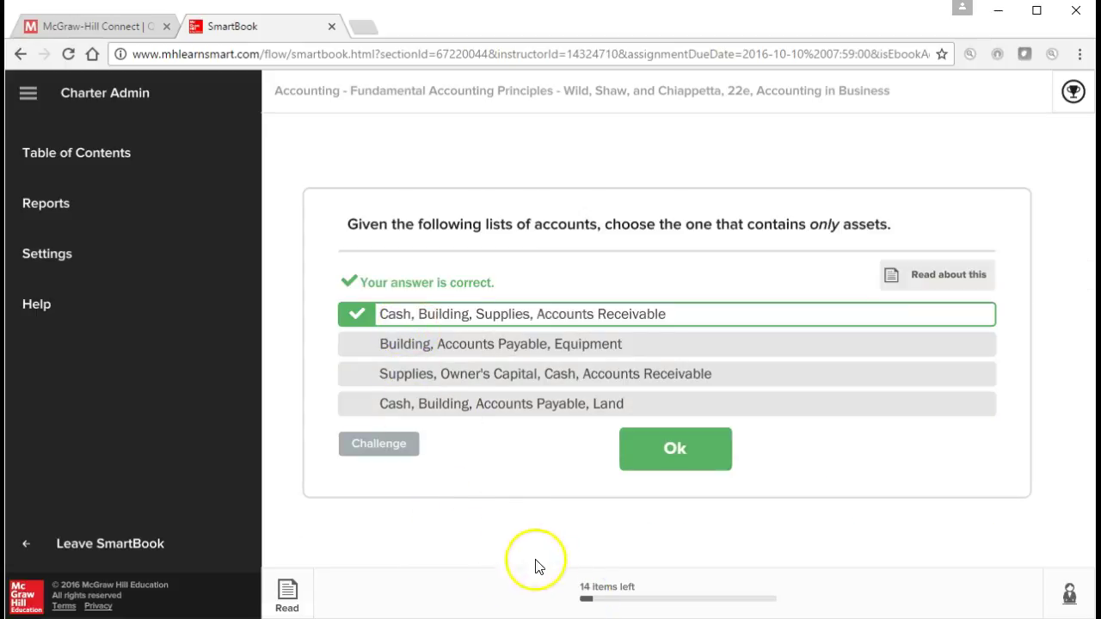
left_click(643, 469)
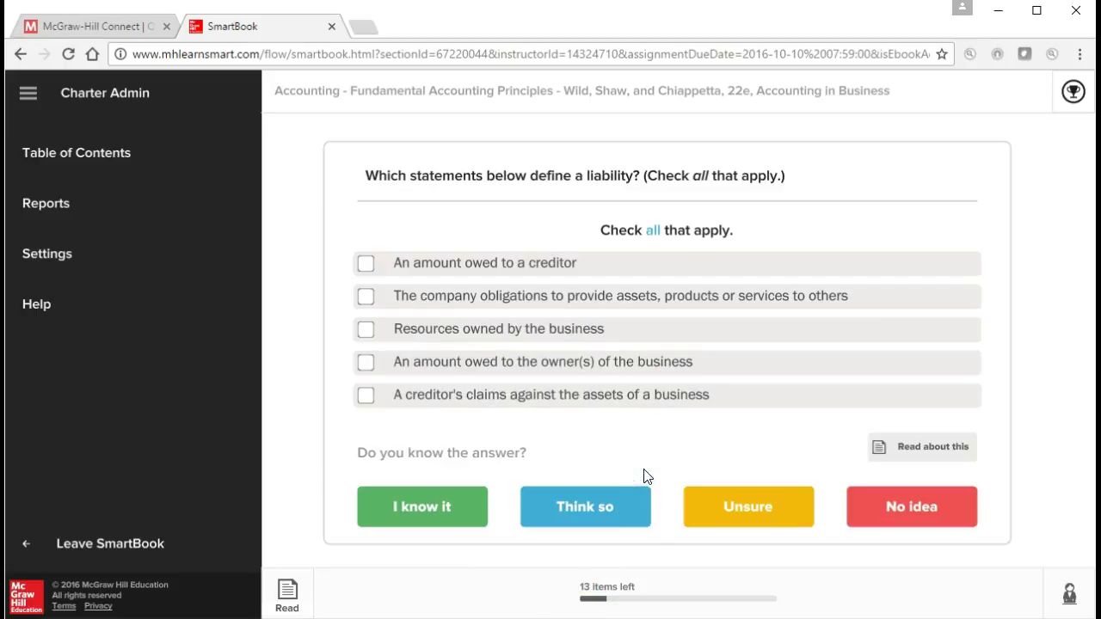
left_click(641, 576)
left_click(645, 581)
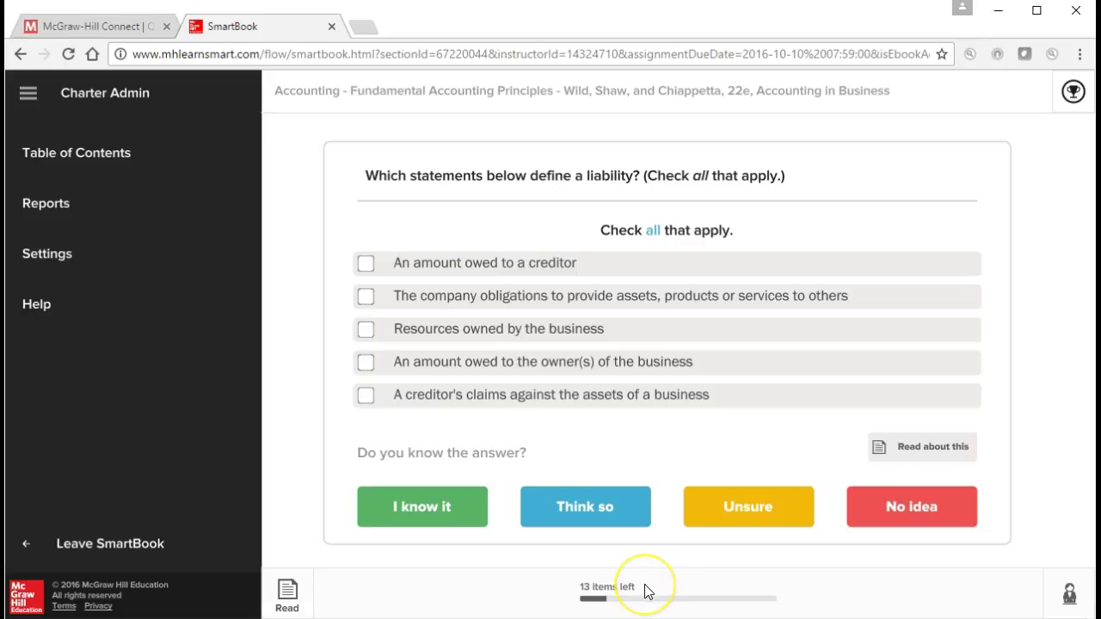
left_click(649, 583)
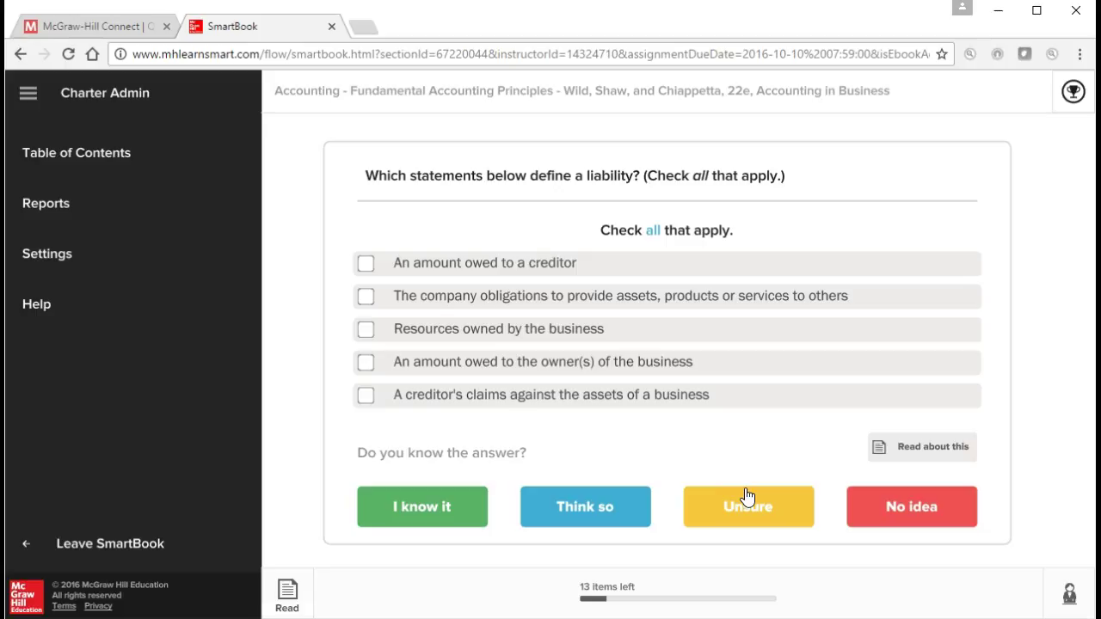
Examine the textbook passage related to the liability question and return to the question.
left_click(909, 447)
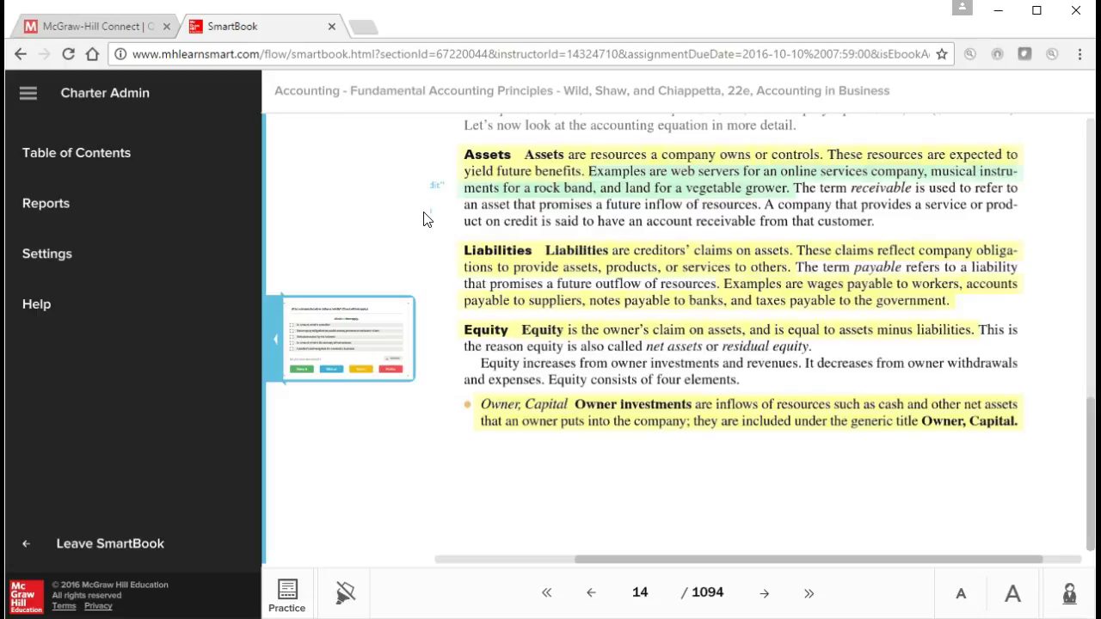
left_click(361, 338)
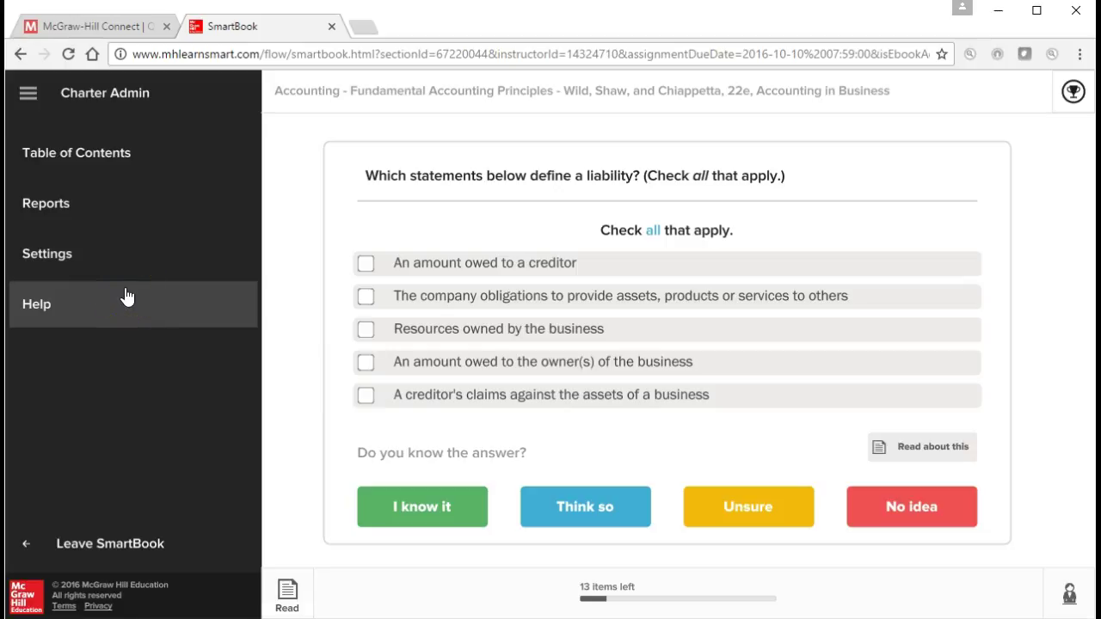
left_click_drag(340, 482, 535, 591)
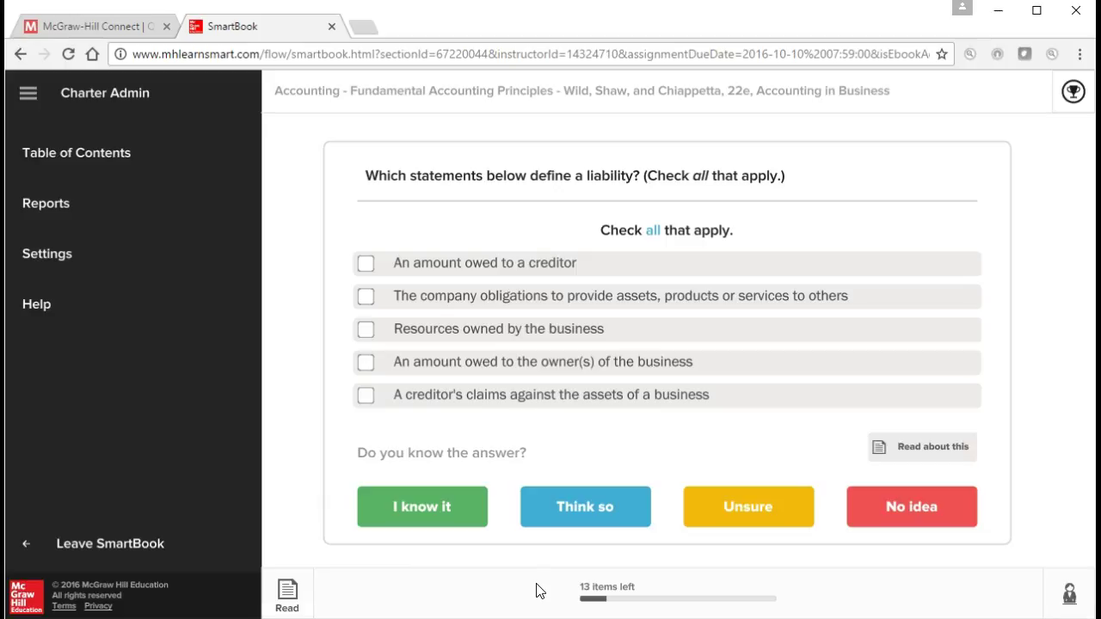
left_click(364, 597)
left_click(492, 585)
left_click(584, 602)
left_click(543, 571)
left_click(288, 314)
Check the chapter progress in the table of contents and resume the Accounting in Business assignment.
left_click(140, 153)
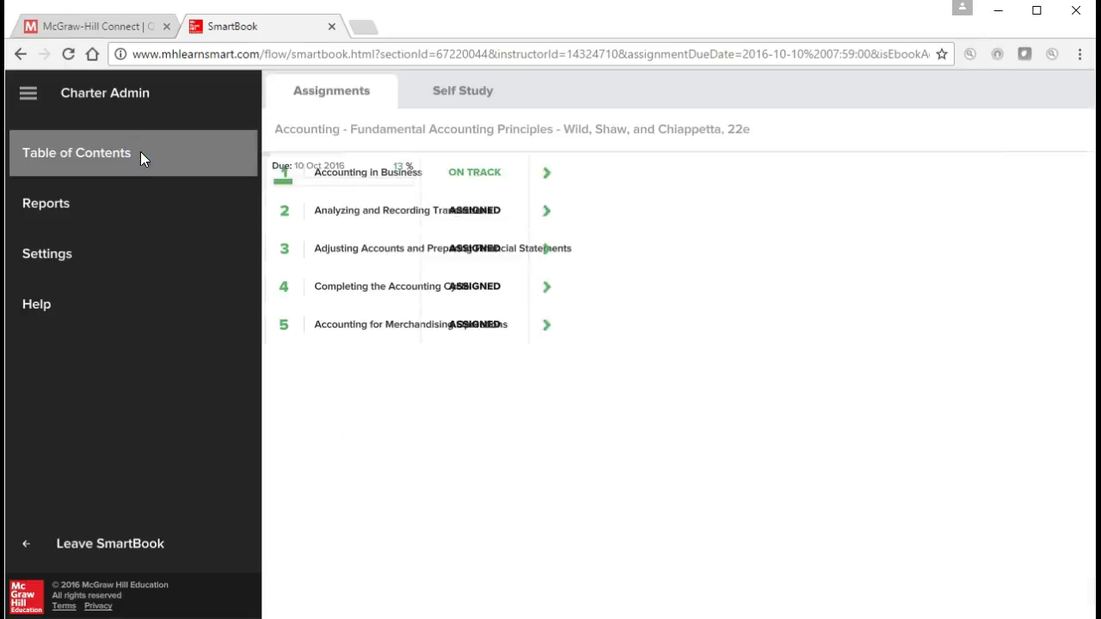
left_click(367, 175)
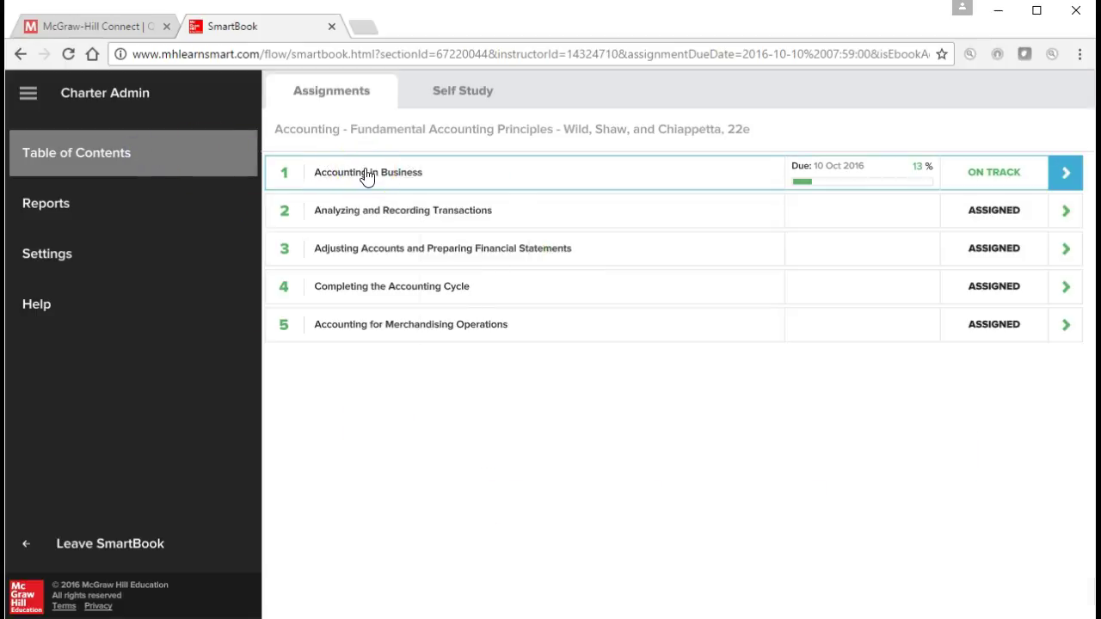
left_click(365, 172)
left_click(360, 225)
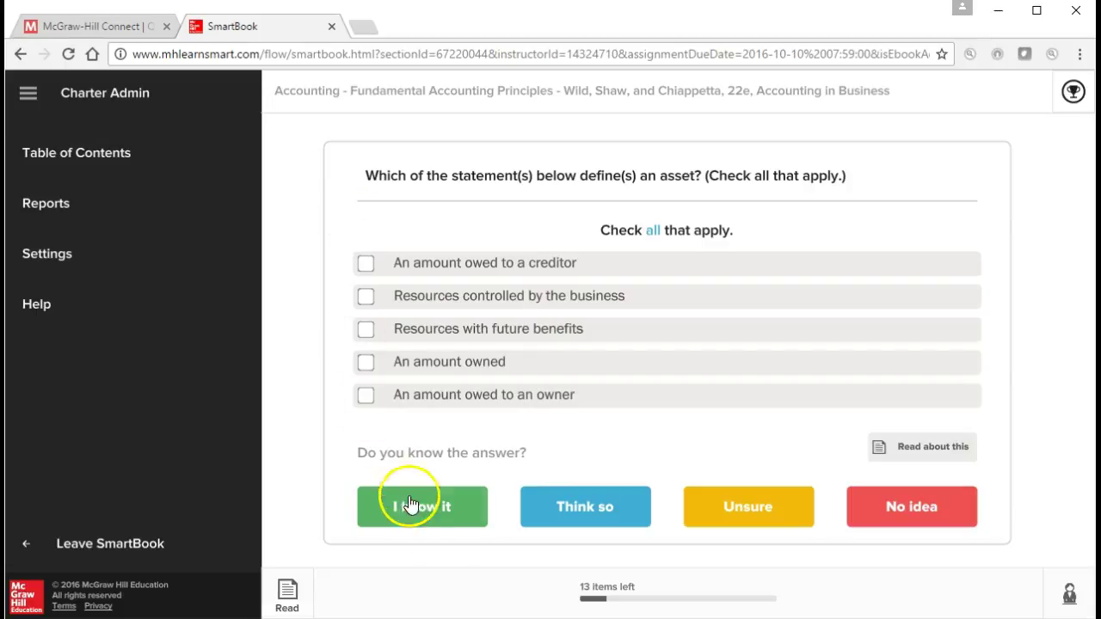